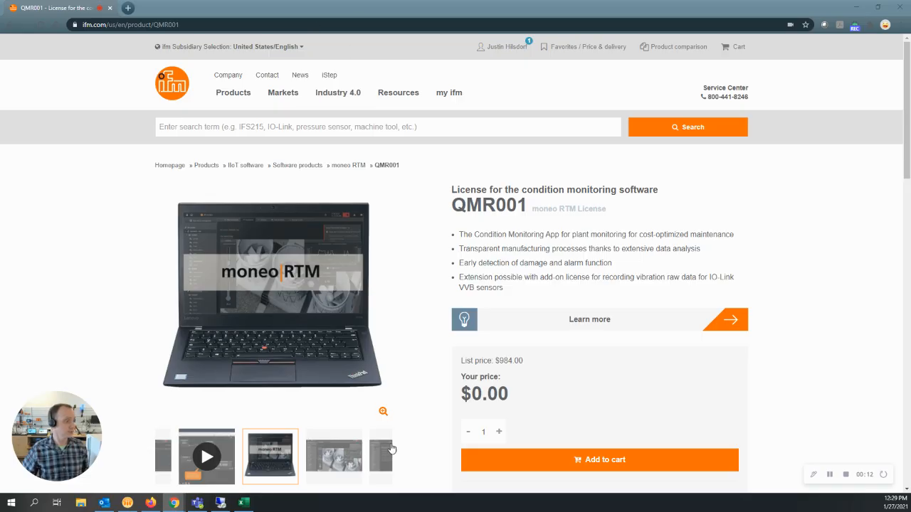
Switch to the ifm moneo analysis and export the displayed a-Peak data from 1/27/2021 12:15:46 PM to 12:26:08 PM
{"action": "left_click", "coordinate": [220, 502]}
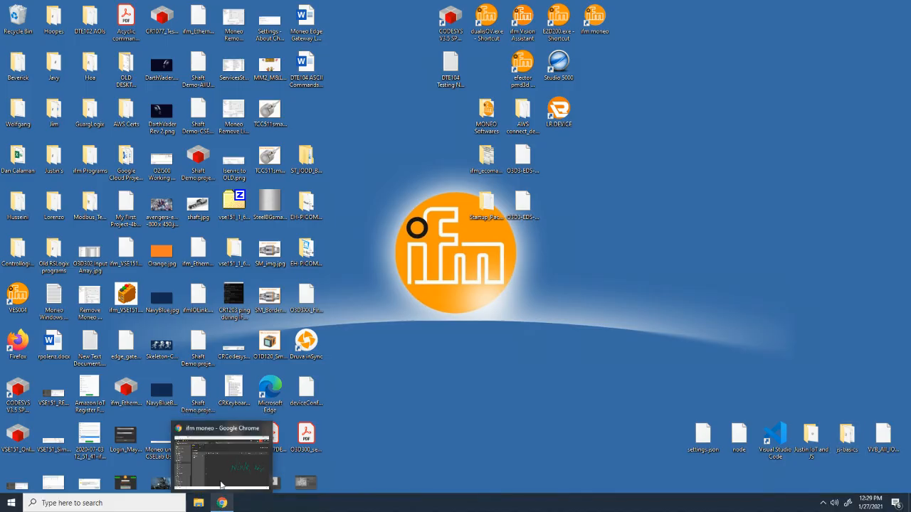
{"action": "left_click", "coordinate": [220, 504]}
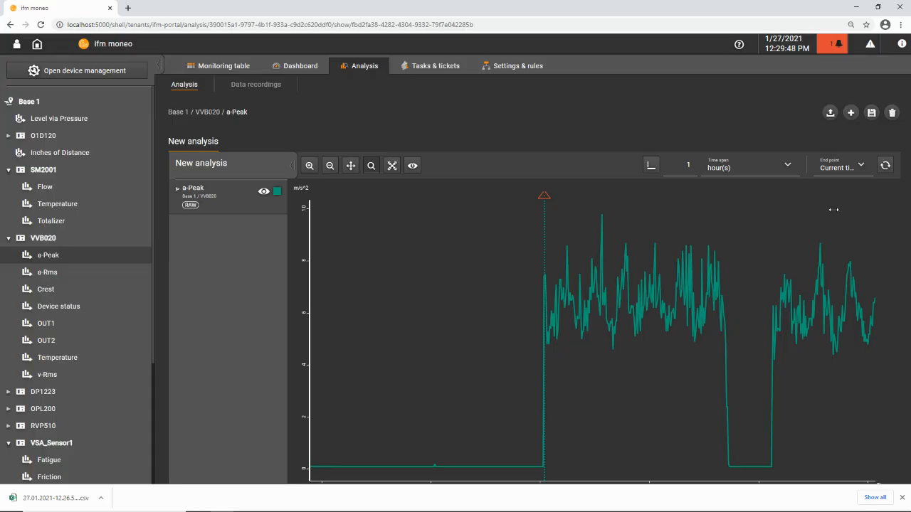
{"action": "left_click", "coordinate": [830, 114]}
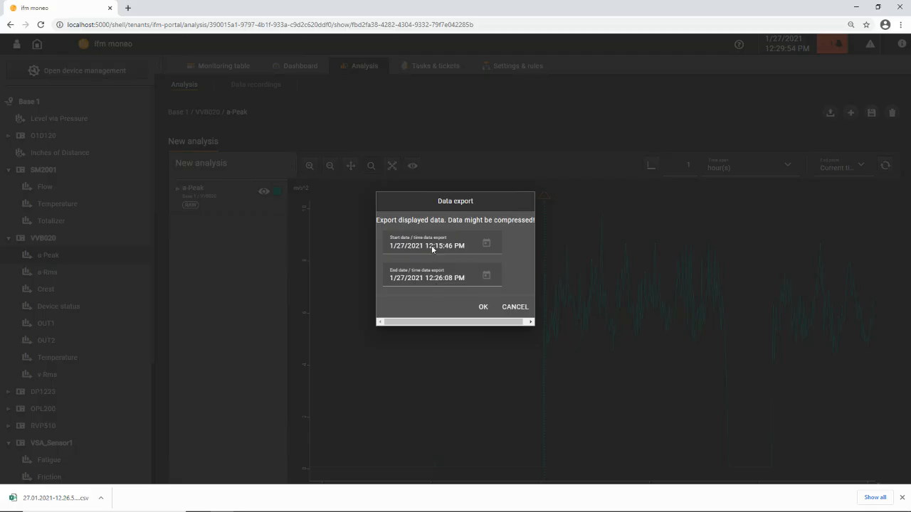
{"action": "left_click", "coordinate": [481, 308]}
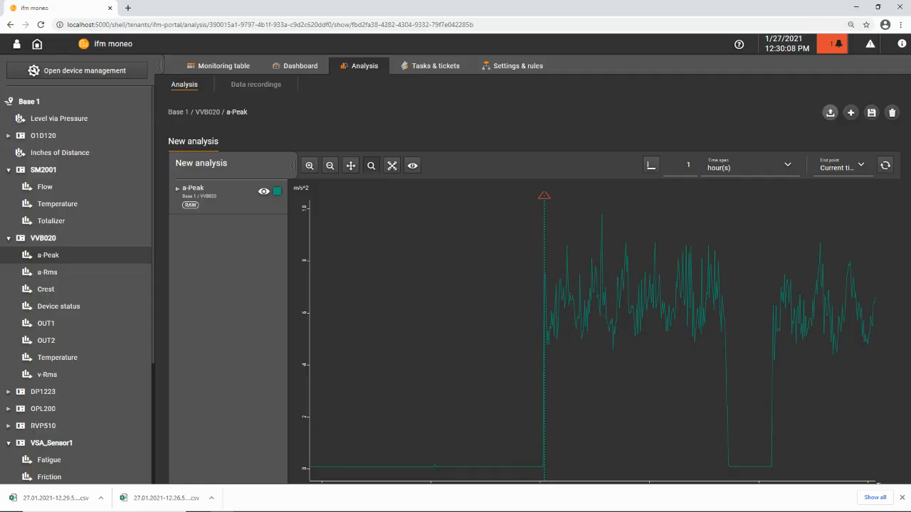
Switch to the exported CSV in Excel and set up Text to Columns on column A with semicolon as the only delimiter
{"action": "key", "text": "alt+Tab"}
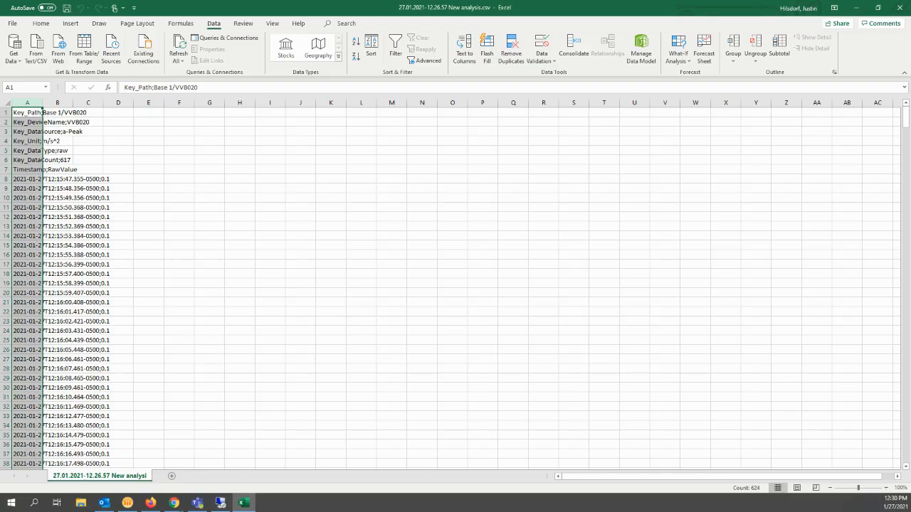
{"action": "left_click", "coordinate": [119, 122]}
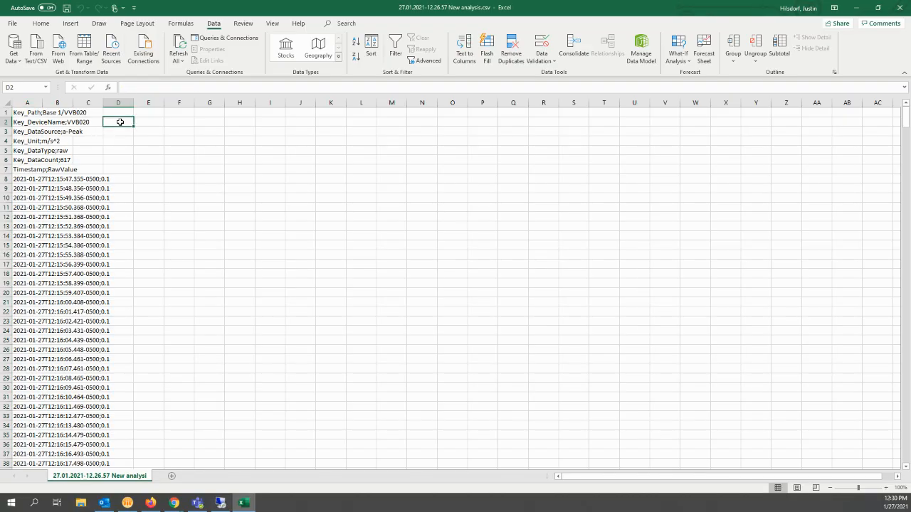
{"action": "left_click", "coordinate": [31, 102]}
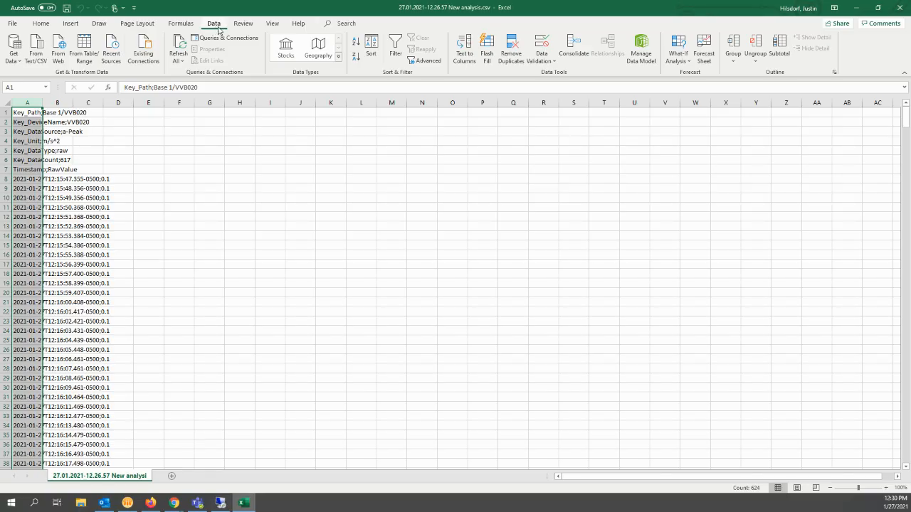
{"action": "left_click", "coordinate": [459, 62]}
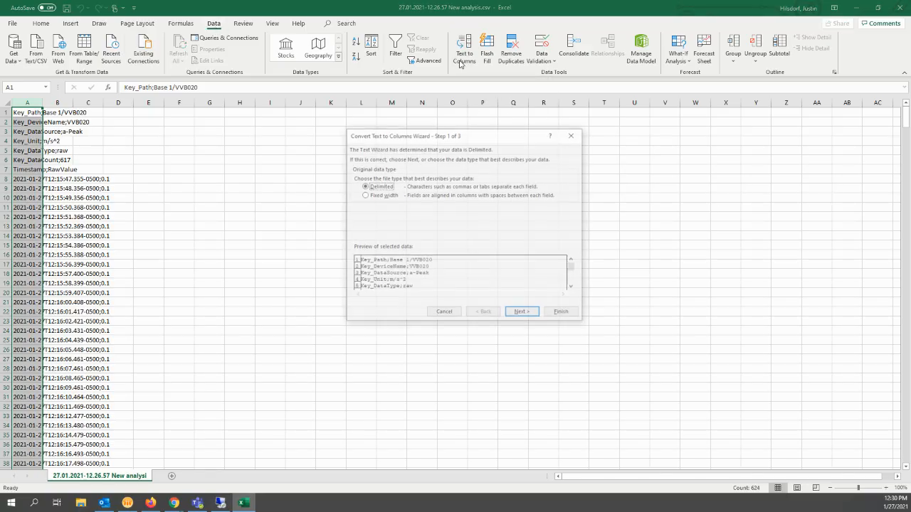
{"action": "left_click", "coordinate": [520, 315]}
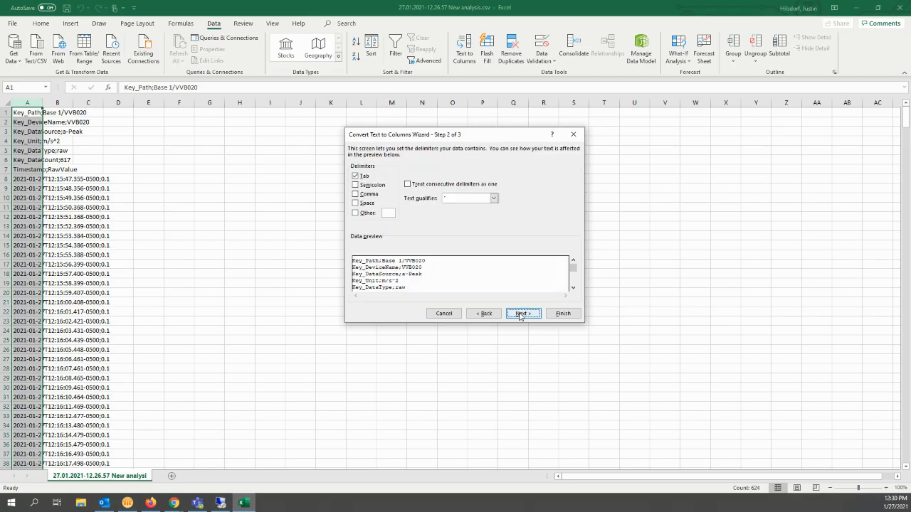
{"action": "left_click", "coordinate": [360, 186]}
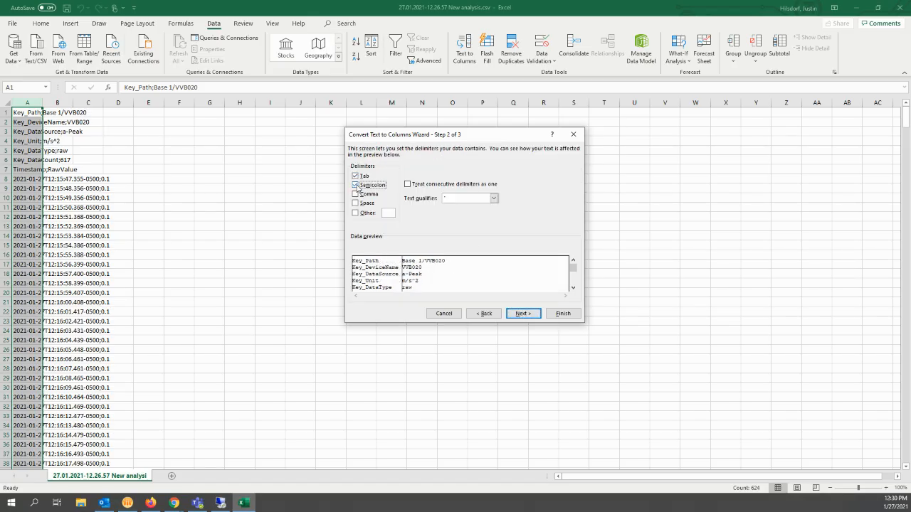
{"action": "left_click", "coordinate": [357, 176]}
Check the split preview through to its last rows and finish the conversion with the General column format
{"action": "left_click", "coordinate": [573, 288]}
{"action": "scroll", "coordinate": [573, 288], "scroll_direction": "down", "scroll_amount": 7}
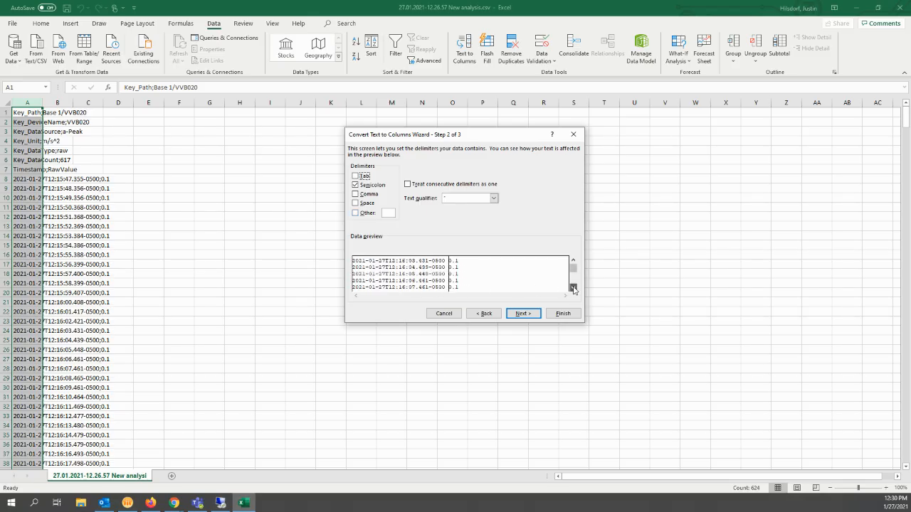
{"action": "scroll", "coordinate": [573, 288], "scroll_direction": "down", "scroll_amount": 6}
{"action": "left_click_drag", "start_coordinate": [574, 274], "coordinate": [574, 284]}
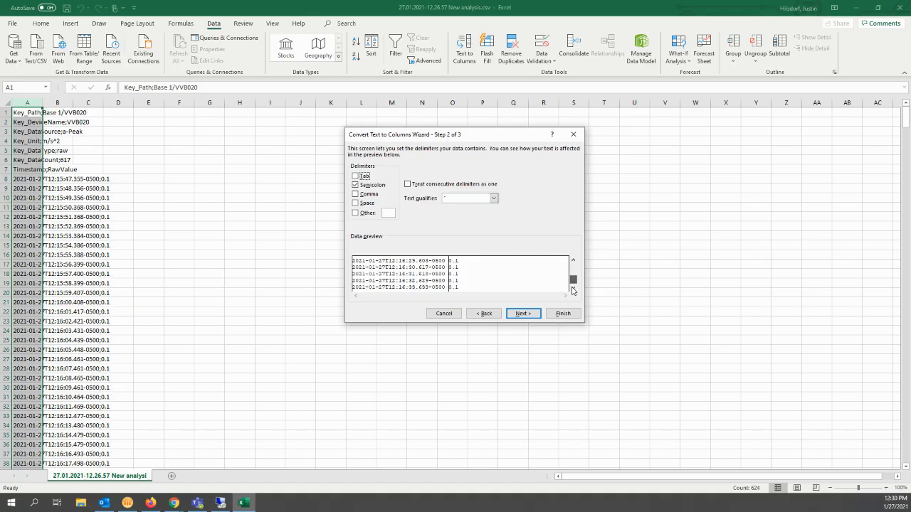
{"action": "left_click", "coordinate": [531, 318]}
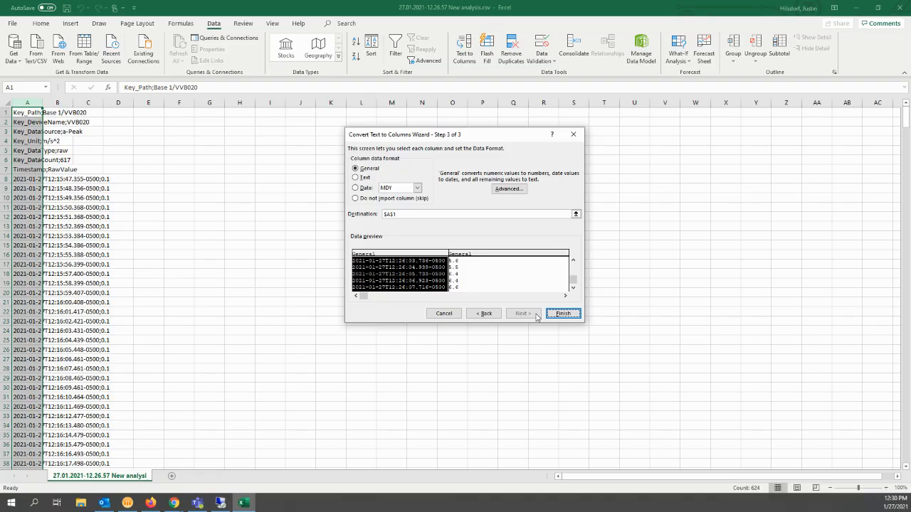
{"action": "left_click", "coordinate": [356, 188]}
{"action": "left_click", "coordinate": [356, 168]}
{"action": "left_click", "coordinate": [564, 317]}
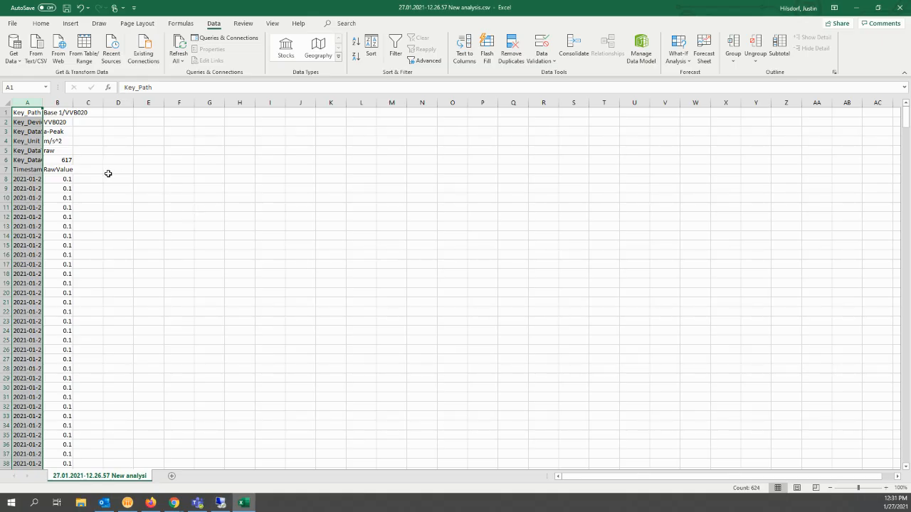
Widen column A so that the full timestamps fit
{"action": "scroll", "coordinate": [45, 218], "scroll_direction": "down", "scroll_amount": 3}
{"action": "scroll", "coordinate": [70, 137], "scroll_direction": "up", "scroll_amount": 3}
{"action": "left_click_drag", "start_coordinate": [45, 105], "coordinate": [122, 102]}
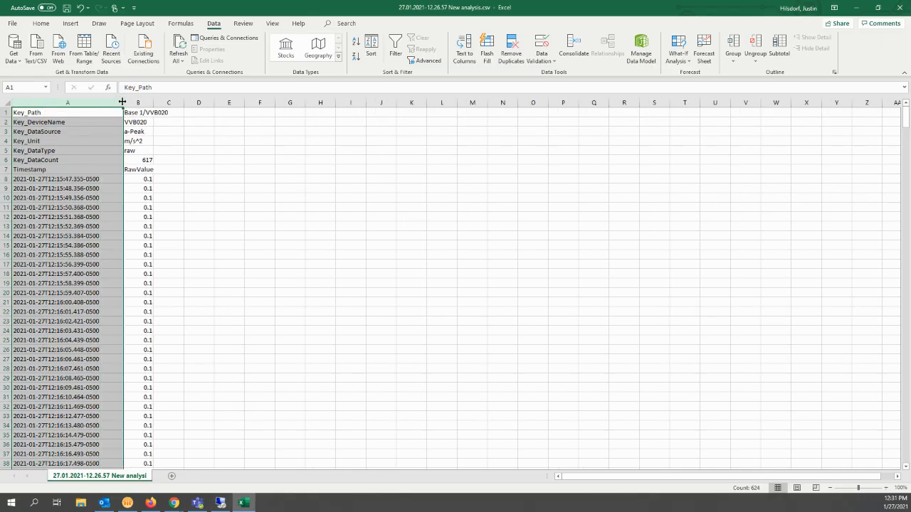
{"action": "left_click", "coordinate": [239, 178]}
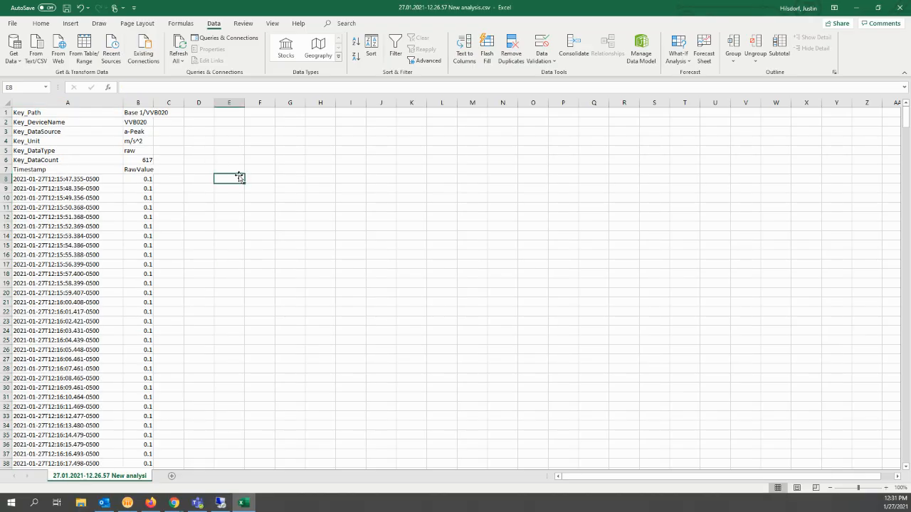
Insert a clustered column chart from the timestamp and raw value data in A7:B624
{"action": "left_click", "coordinate": [140, 178]}
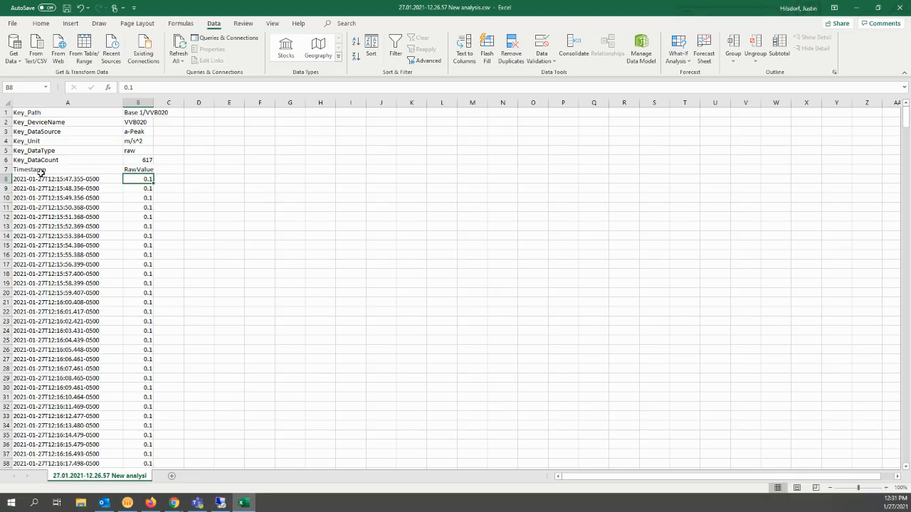
{"action": "left_click_drag", "start_coordinate": [18, 169], "coordinate": [135, 279]}
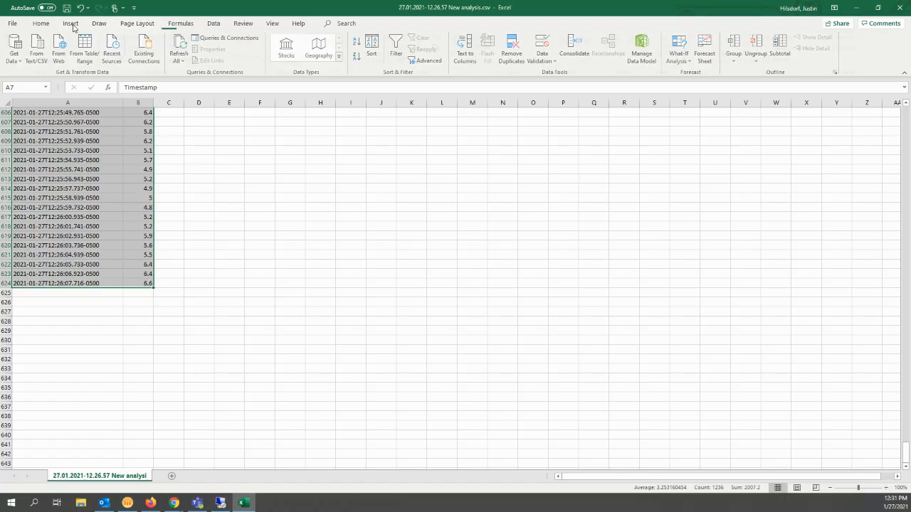
{"action": "left_click", "coordinate": [73, 26]}
{"action": "left_click", "coordinate": [378, 57]}
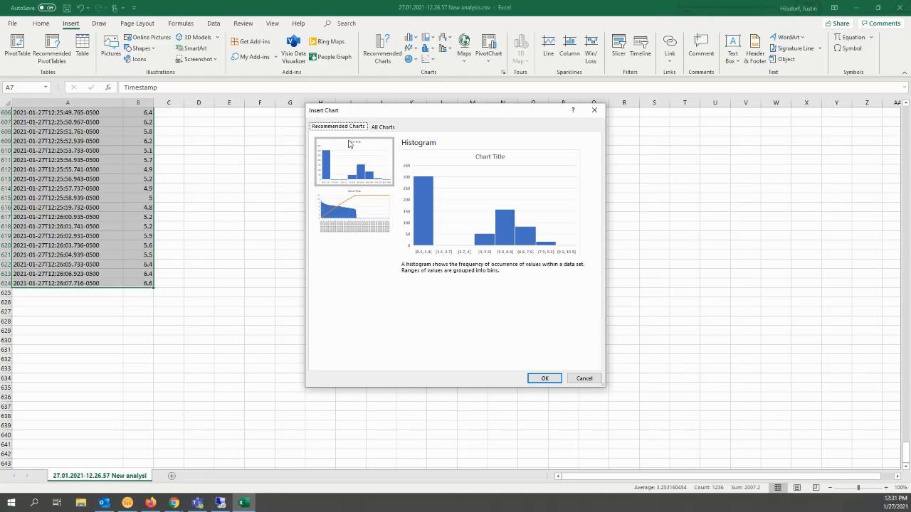
{"action": "left_click", "coordinate": [384, 127]}
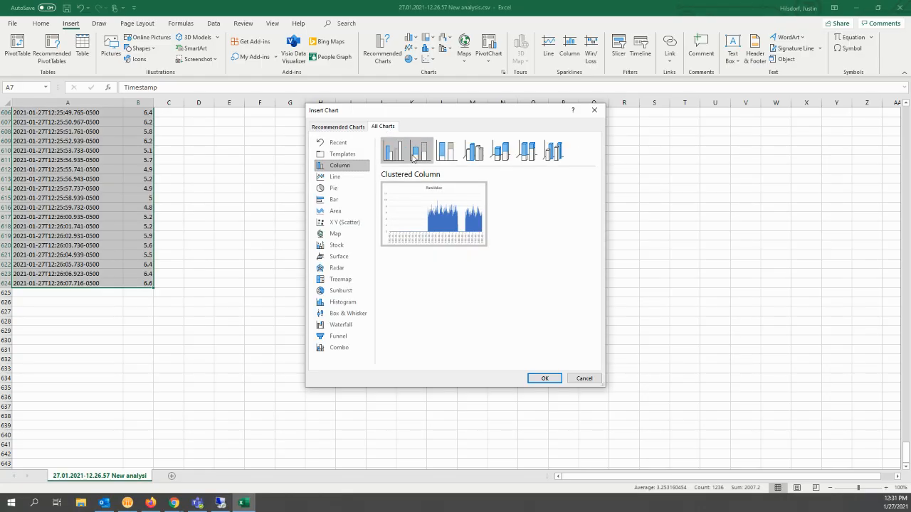
{"action": "mouse_move", "coordinate": [431, 221]}
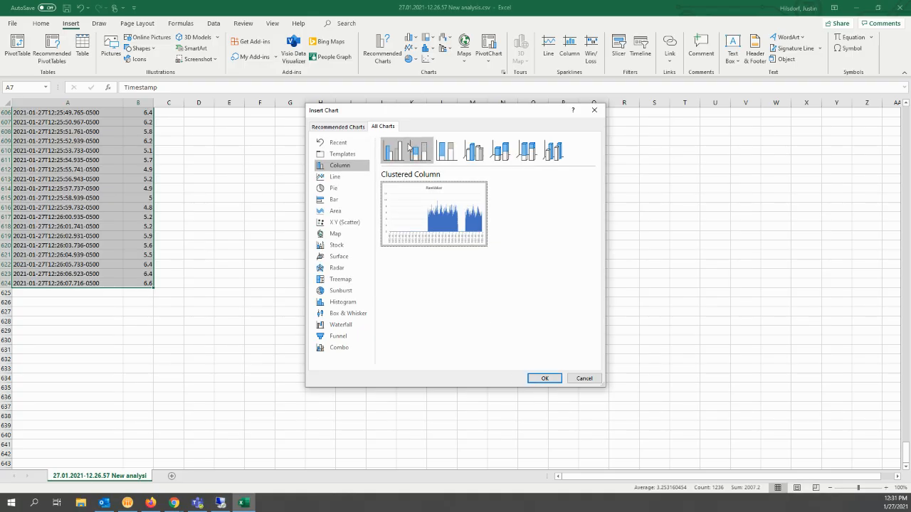
{"action": "left_click", "coordinate": [544, 378]}
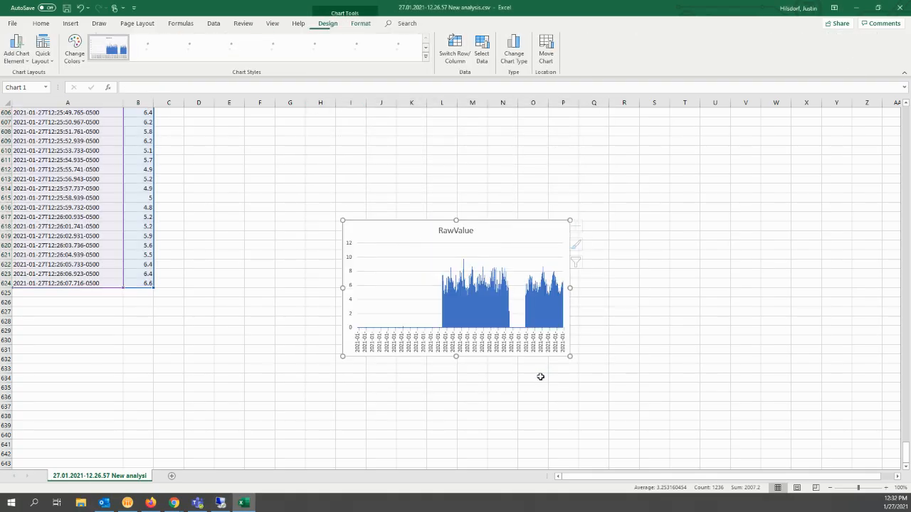
Move the RawValue chart closer to the data, over columns E to L beside rows 610 to 624
{"action": "left_click", "coordinate": [449, 249]}
{"action": "left_click_drag", "start_coordinate": [449, 248], "coordinate": [396, 220]}
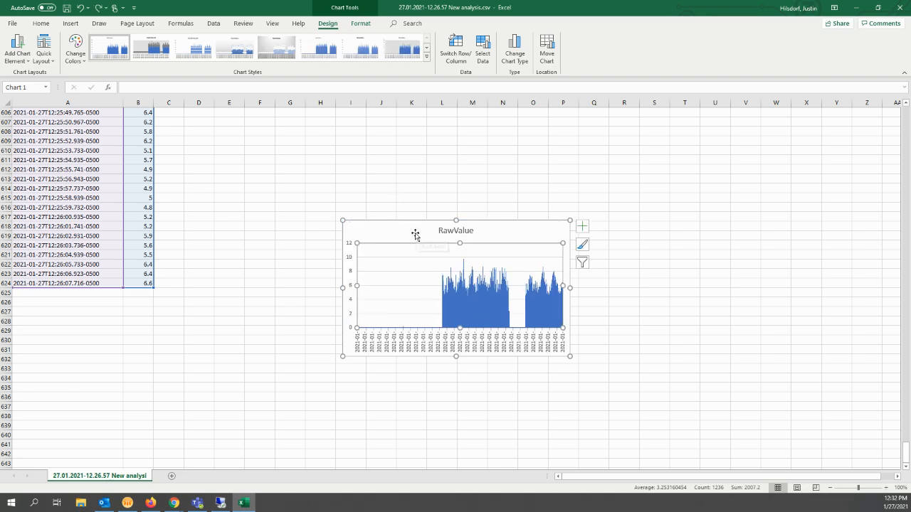
{"action": "left_click", "coordinate": [502, 150]}
{"action": "left_click_drag", "start_coordinate": [513, 230], "coordinate": [397, 164]}
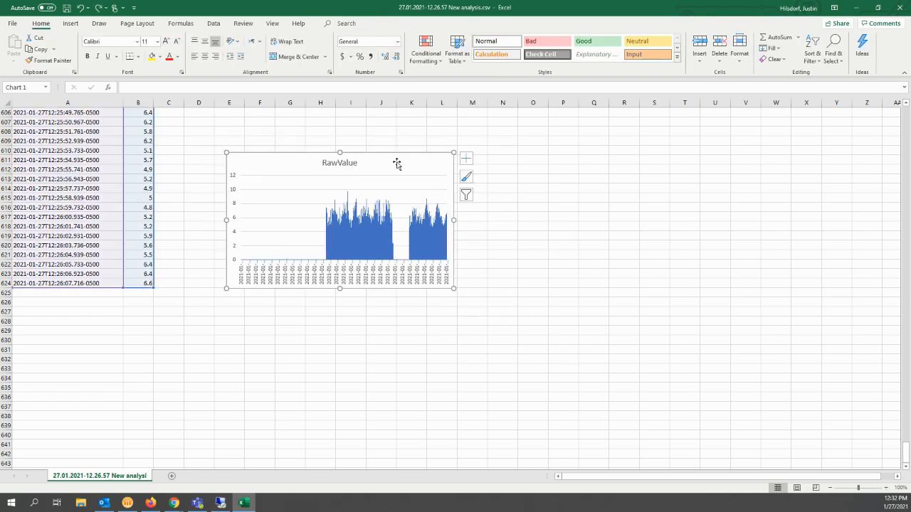
{"action": "left_click", "coordinate": [501, 245]}
Select the whole RawValue chart beside the last data rows
{"action": "scroll", "coordinate": [270, 197], "scroll_direction": "up", "scroll_amount": 5}
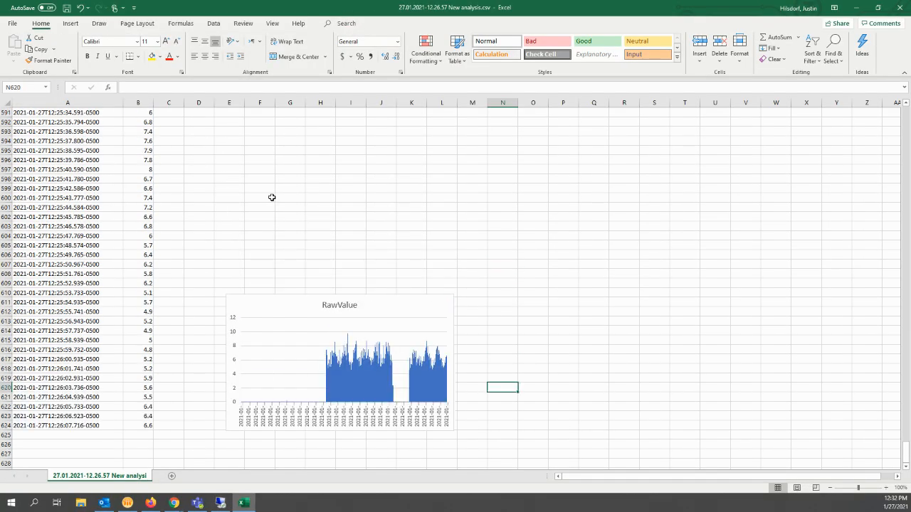
{"action": "scroll", "coordinate": [271, 197], "scroll_direction": "down", "scroll_amount": 4}
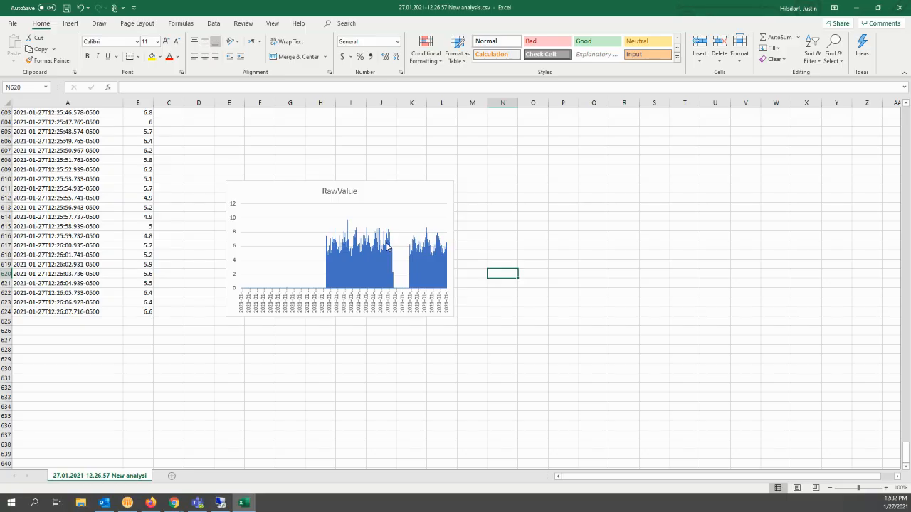
{"action": "left_click", "coordinate": [408, 196]}
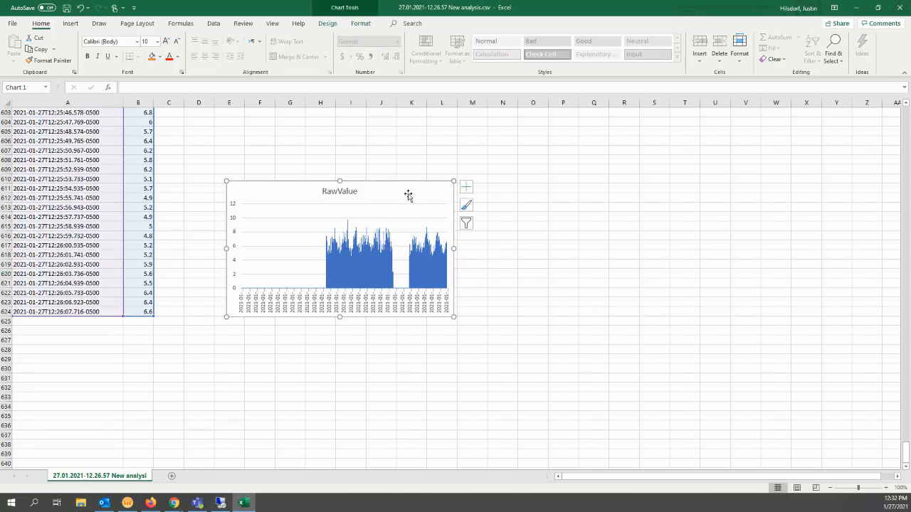